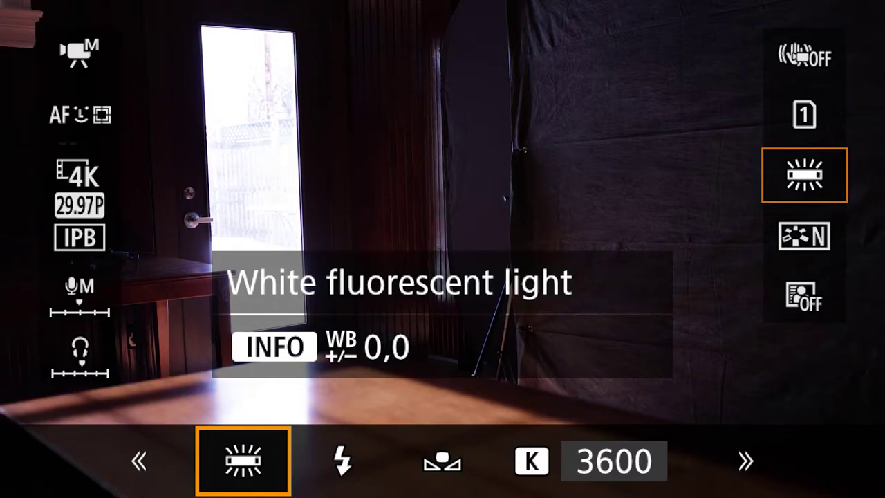
Step: Go through the camera's Flash and Custom white balance modes and select Color temp. (K)
{"action": "left_click", "coordinate": [343, 461]}
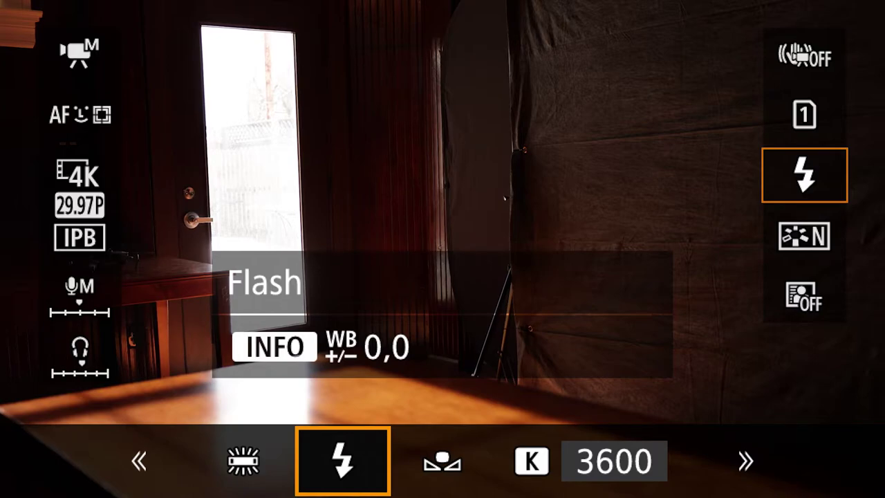
{"action": "left_click", "coordinate": [442, 460]}
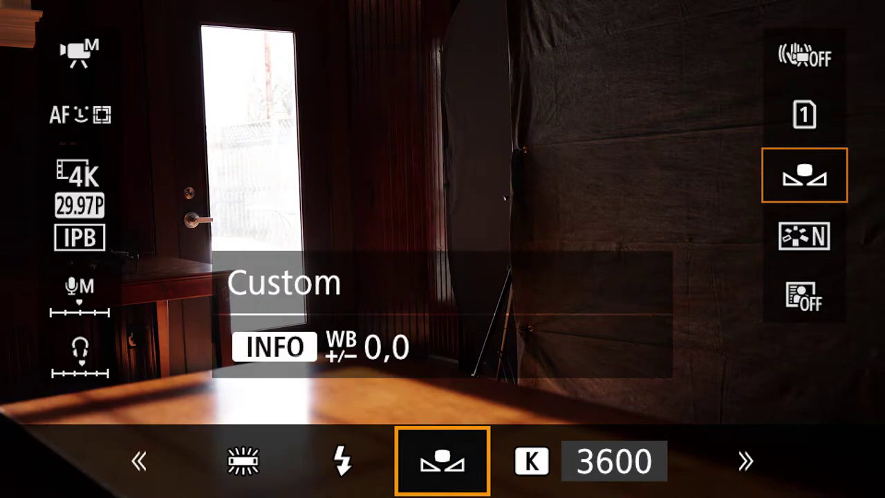
{"action": "left_click", "coordinate": [591, 460]}
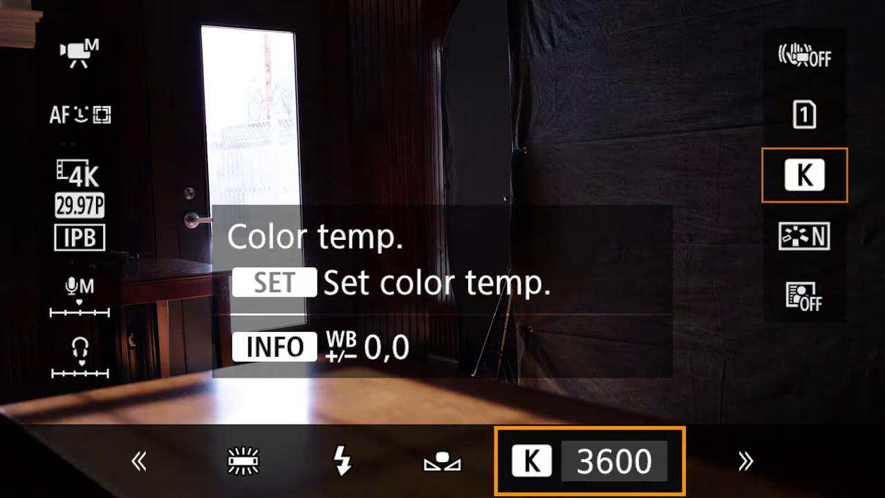
{"action": "left_click", "coordinate": [591, 461]}
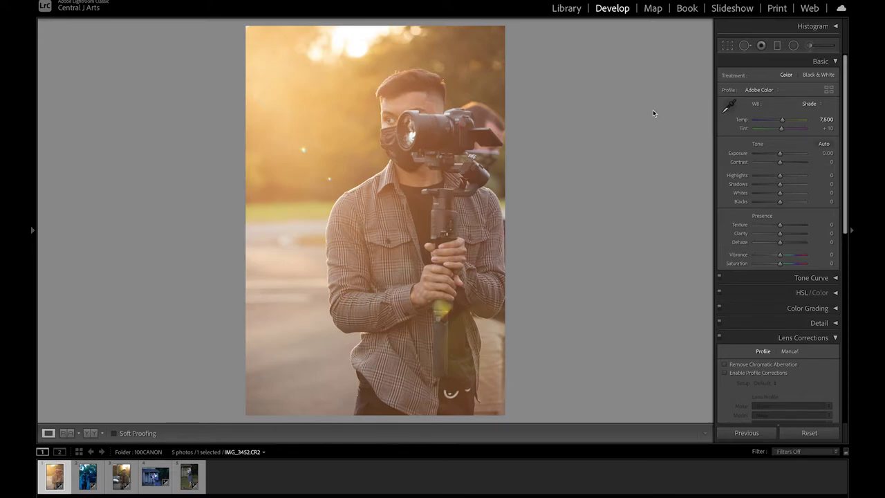
Step: Switch to Lightroom Classic and try the As Shot and Auto white balance presets on IMG_3452
{"action": "left_click", "coordinate": [814, 104]}
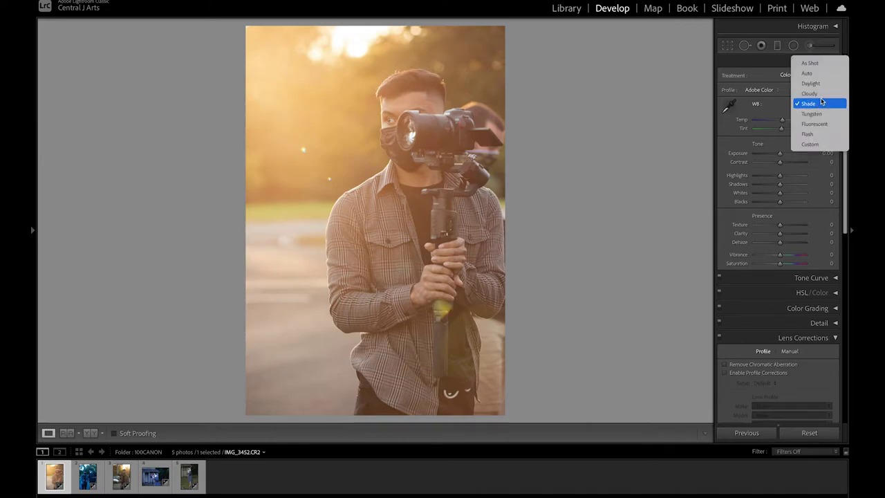
{"action": "left_click", "coordinate": [809, 63]}
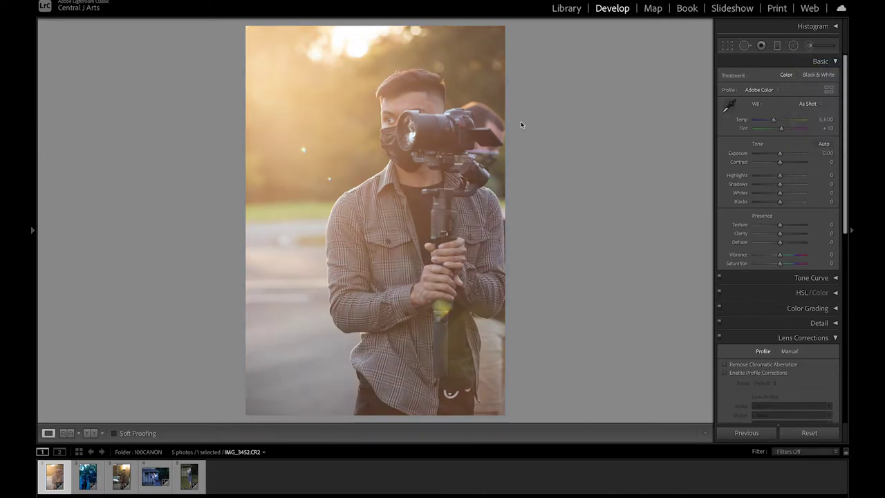
{"action": "left_click", "coordinate": [808, 106]}
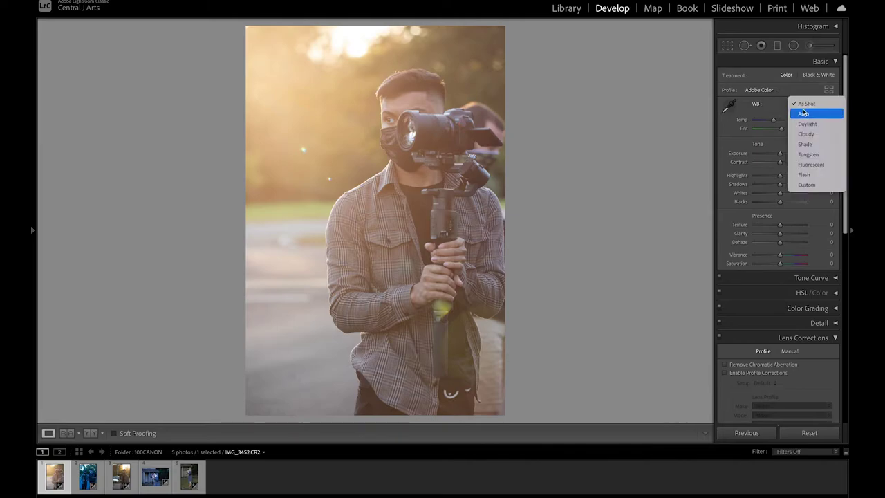
{"action": "left_click", "coordinate": [803, 113]}
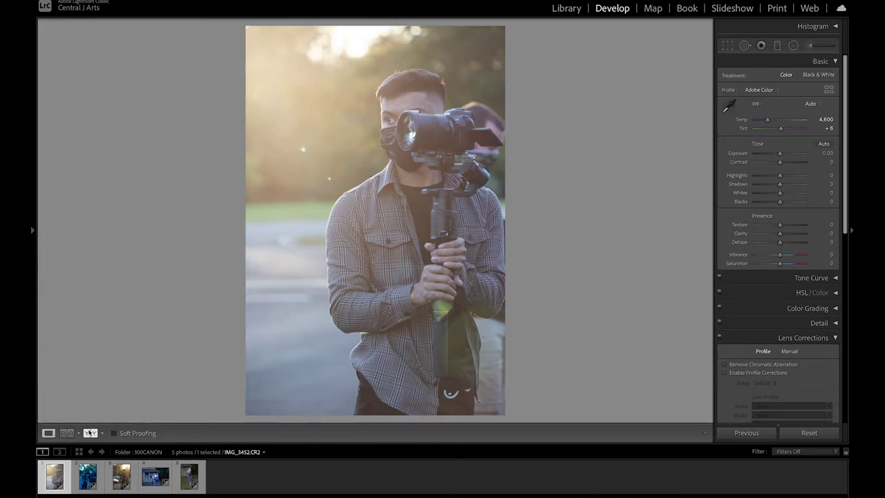
Step: Compare IMG_3452 side by side in before/after view and reset all its develop adjustments
{"action": "left_click", "coordinate": [90, 433]}
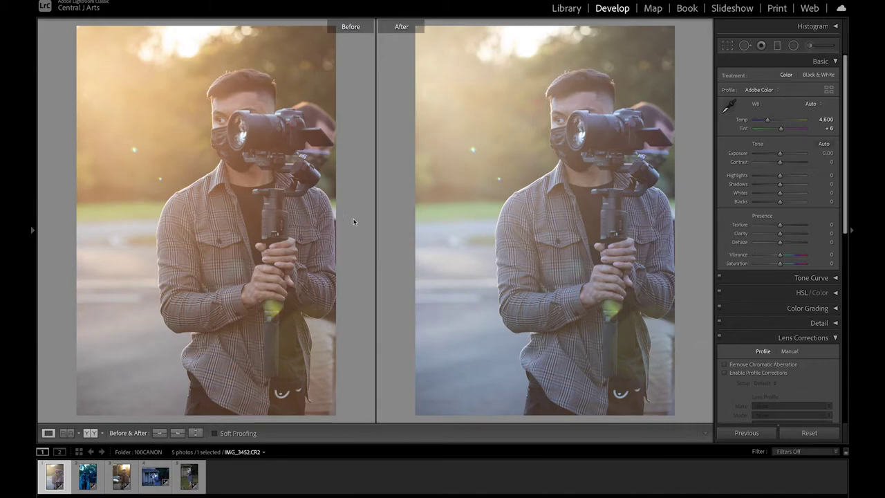
{"action": "left_click", "coordinate": [813, 105]}
{"action": "left_click", "coordinate": [810, 103]}
{"action": "left_click", "coordinate": [821, 104]}
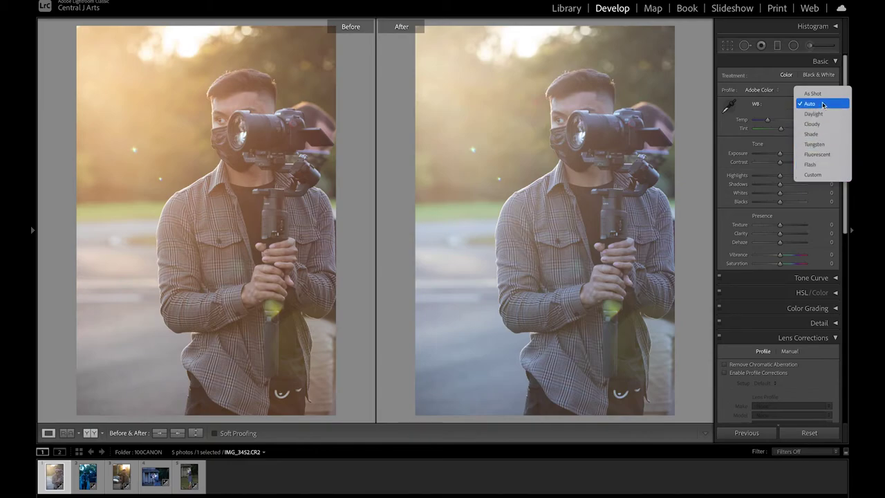
{"action": "left_click", "coordinate": [772, 113]}
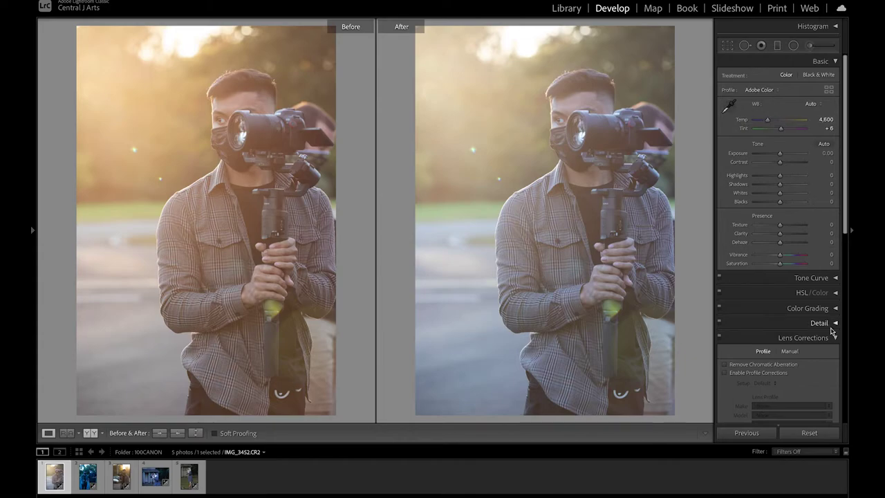
{"action": "left_click", "coordinate": [817, 435]}
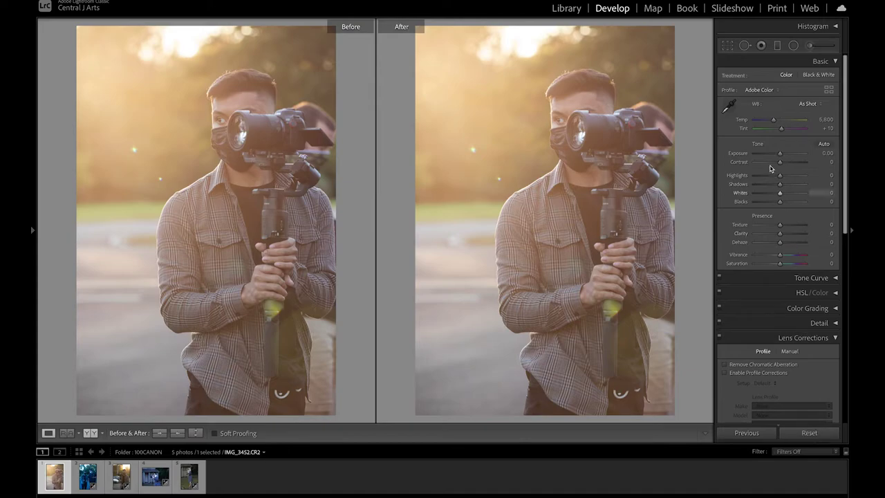
Step: Sample the man's forehead as the neutral with the White Balance Selector and adjust the color temperature
{"action": "left_click", "coordinate": [728, 105]}
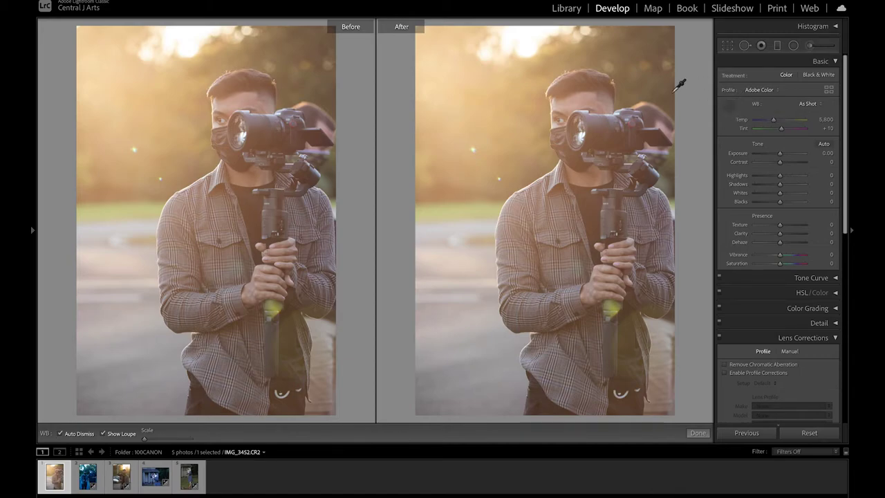
{"action": "left_click", "coordinate": [587, 99]}
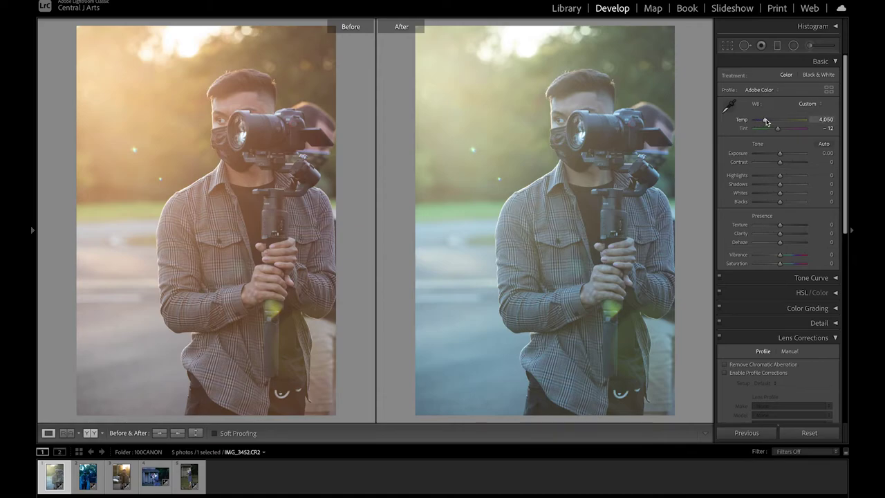
{"action": "left_click_drag", "start_coordinate": [765, 121], "coordinate": [770, 122]}
Step: Set the white balance of IMG_3452 to the Daylight preset
{"action": "left_click", "coordinate": [807, 104]}
{"action": "left_click", "coordinate": [805, 85]}
{"action": "key", "text": "ctrl+z"}
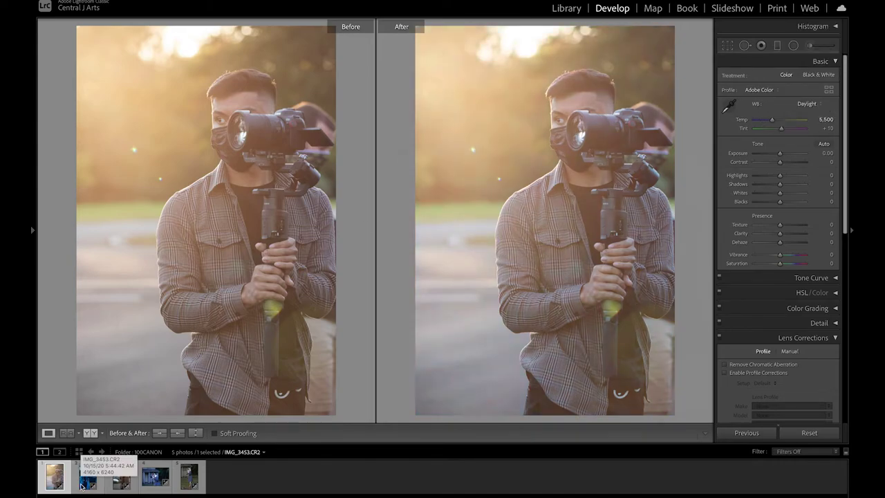
Step: Open IMG_3453, collapse its Lens Corrections, and sample the light face mask as the white balance neutral
{"action": "left_click", "coordinate": [83, 484]}
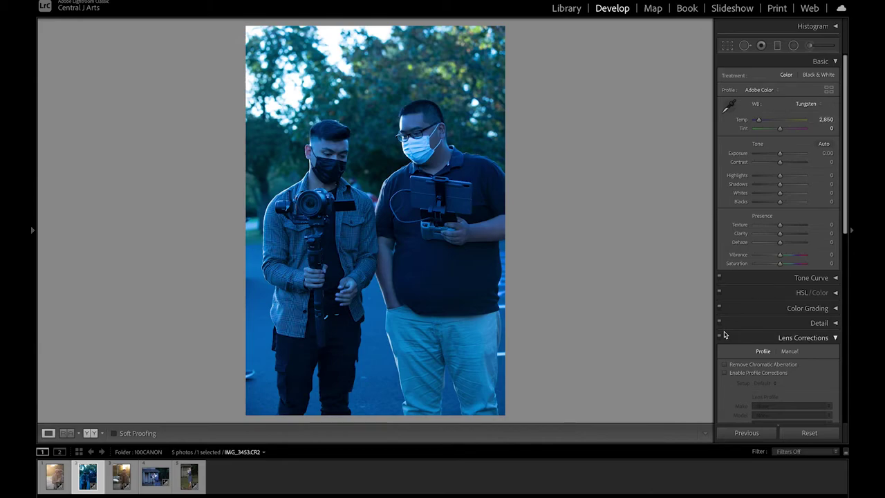
{"action": "left_click", "coordinate": [833, 339]}
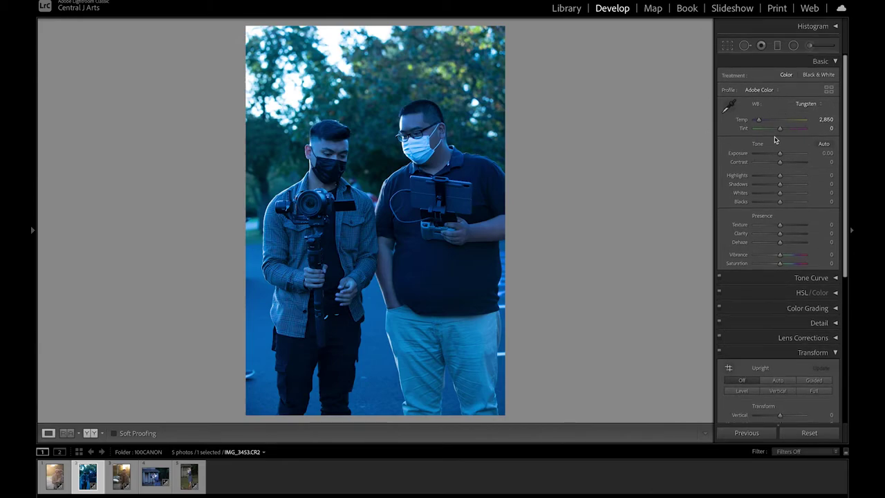
{"action": "left_click", "coordinate": [729, 105]}
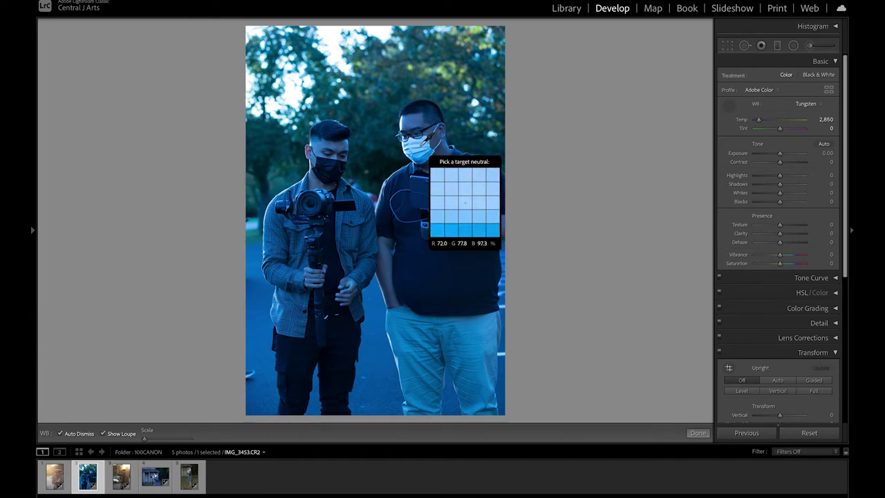
{"action": "left_click", "coordinate": [420, 145]}
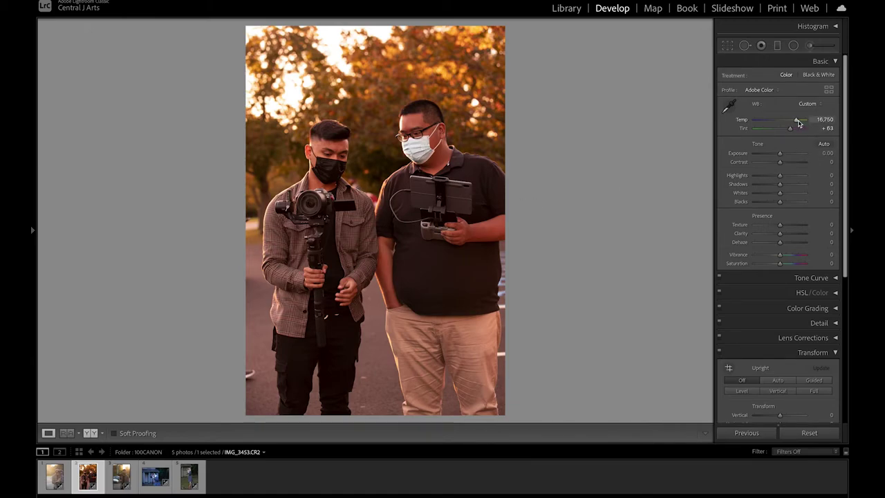
Step: Set the Temp of IMG_3453 to 8,492 and the Tint to +21, and compare it with the original side by side
{"action": "left_click_drag", "start_coordinate": [798, 122], "coordinate": [786, 126]}
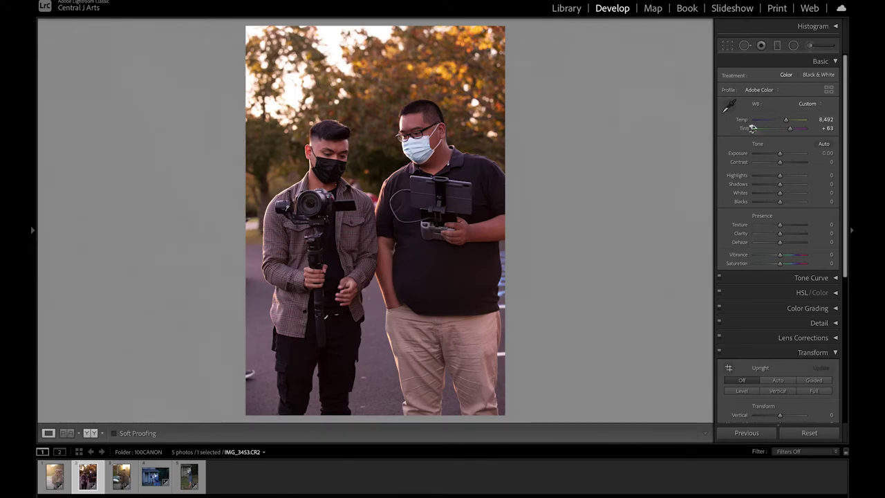
{"action": "left_click_drag", "start_coordinate": [790, 130], "coordinate": [784, 133]}
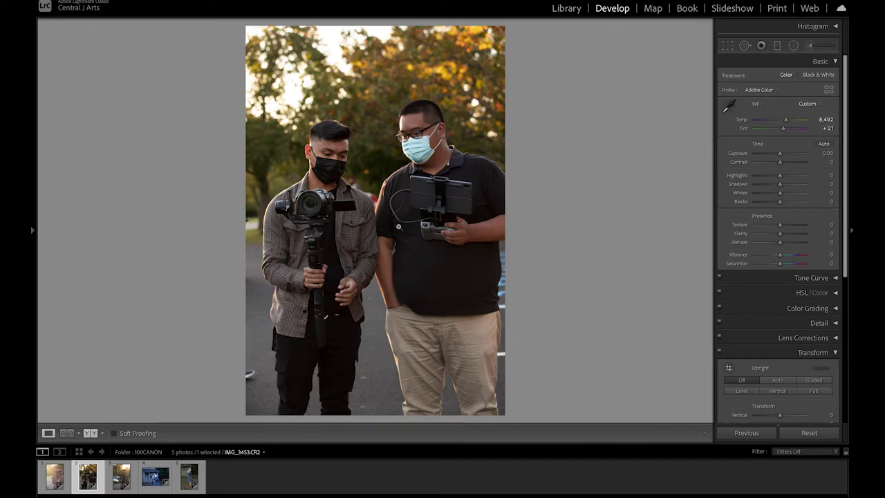
{"action": "left_click", "coordinate": [89, 432]}
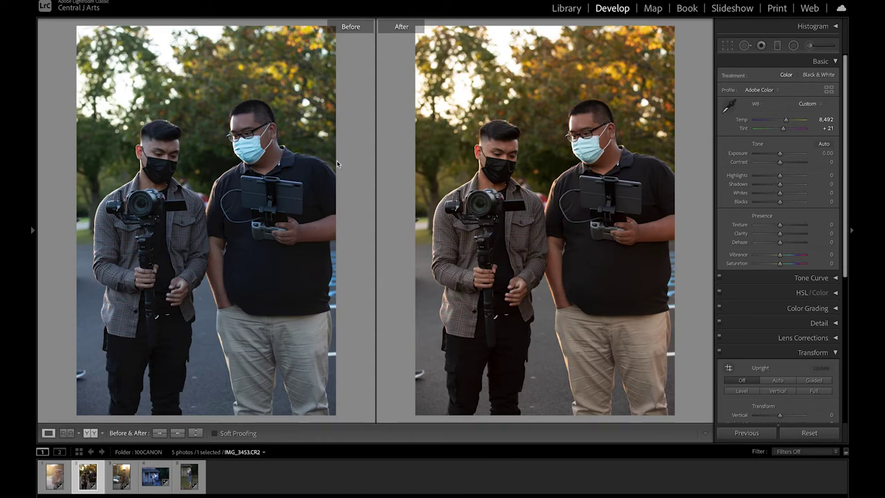
Step: Open IMG_3454 in the single-image view and warm its white balance with Temp and a neutral sample from the man's face
{"action": "key", "text": "Right"}
{"action": "key", "text": "y"}
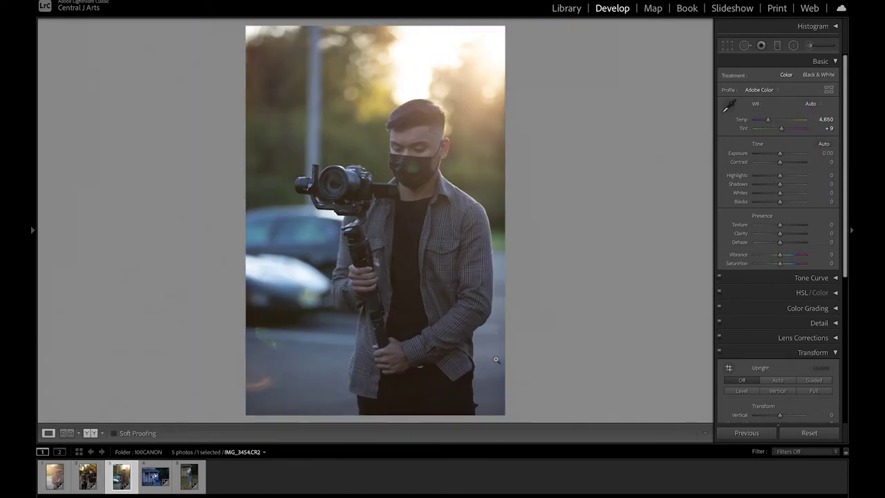
{"action": "left_click_drag", "start_coordinate": [767, 120], "coordinate": [773, 120]}
{"action": "key", "text": "w"}
{"action": "left_click", "coordinate": [418, 140]}
Step: Open IMG_3602 and correct its blue cast, trying white balance presets and sampling the white headscarf as neutral
{"action": "key", "text": "Right"}
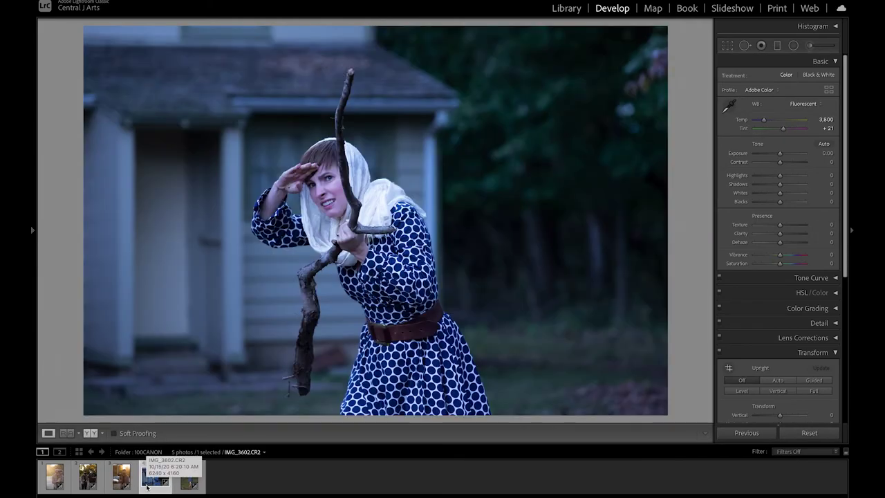
{"action": "left_click", "coordinate": [807, 104]}
{"action": "left_click", "coordinate": [806, 60]}
{"action": "left_click", "coordinate": [806, 104]}
{"action": "left_click", "coordinate": [806, 139]}
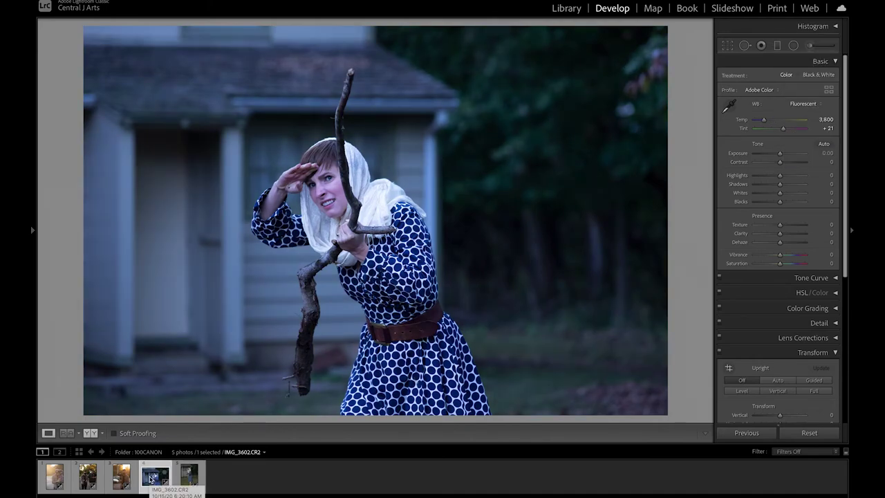
{"action": "key", "text": "w"}
{"action": "left_click", "coordinate": [369, 216]}
{"action": "left_click", "coordinate": [806, 104]}
{"action": "left_click", "coordinate": [806, 84]}
{"action": "left_click", "coordinate": [806, 104]}
{"action": "left_click", "coordinate": [806, 86]}
Step: Open IMG_3611, warm its color temperature, and display all the photos in the Library grid
{"action": "key", "text": "Right"}
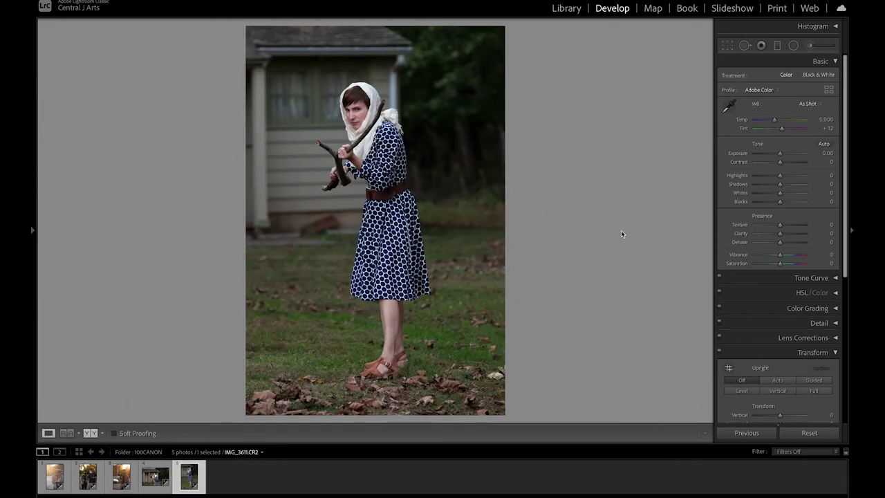
{"action": "left_click_drag", "start_coordinate": [774, 120], "coordinate": [786, 131]}
{"action": "key", "text": "g"}
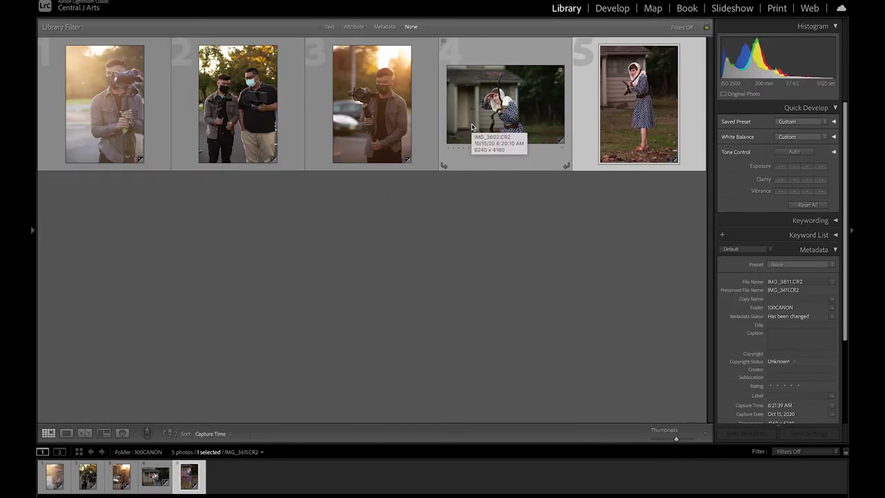